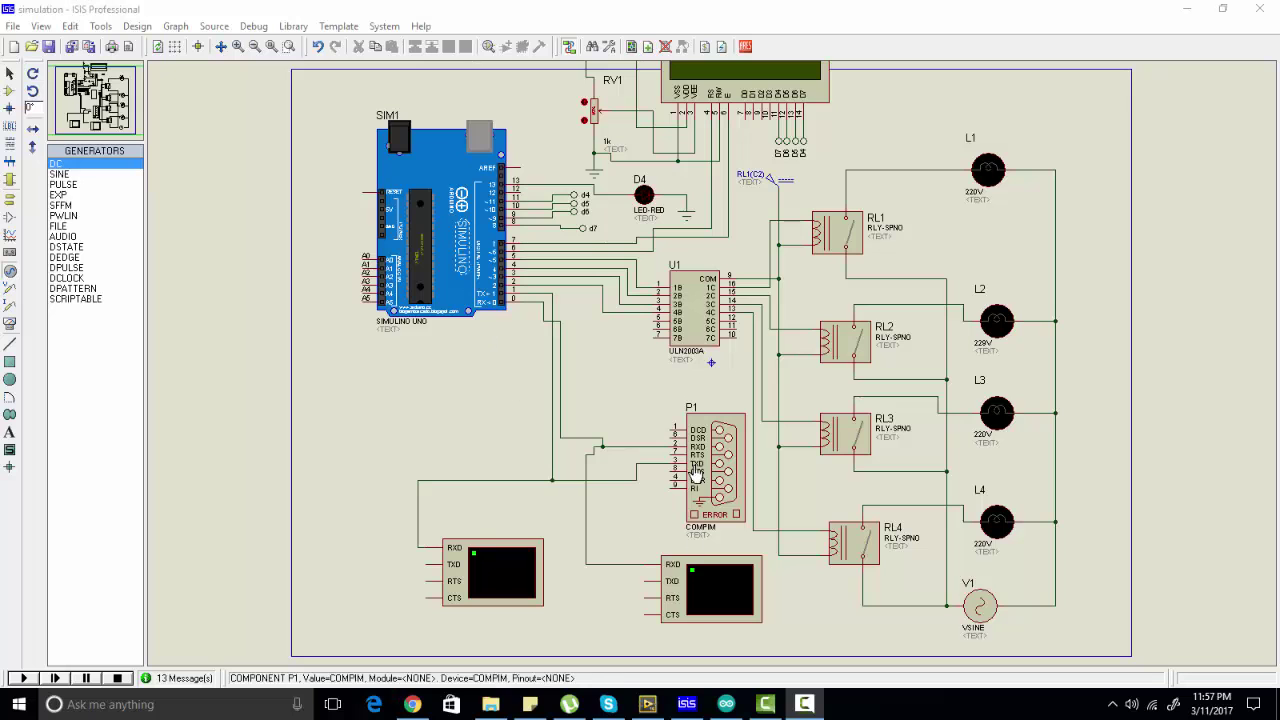
Step: Pan the schematic via the overview until the VCC supply and LCD at the top are visible
click(98, 82)
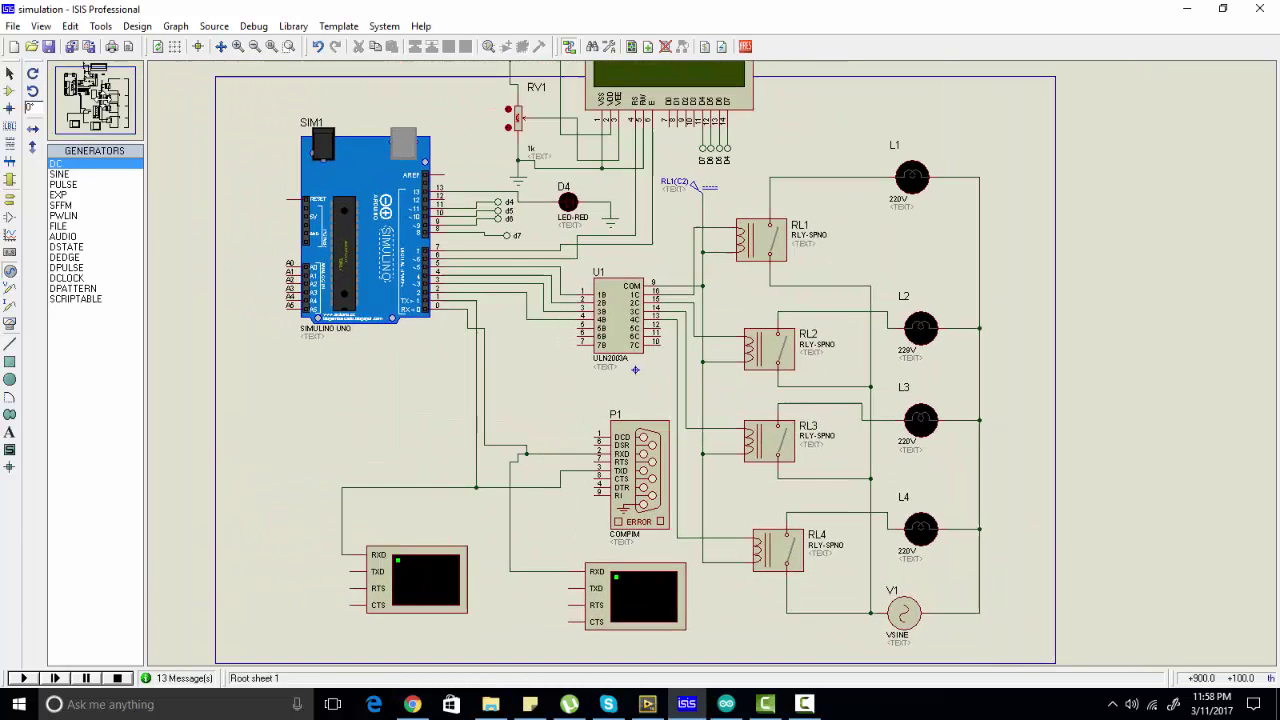
click(88, 66)
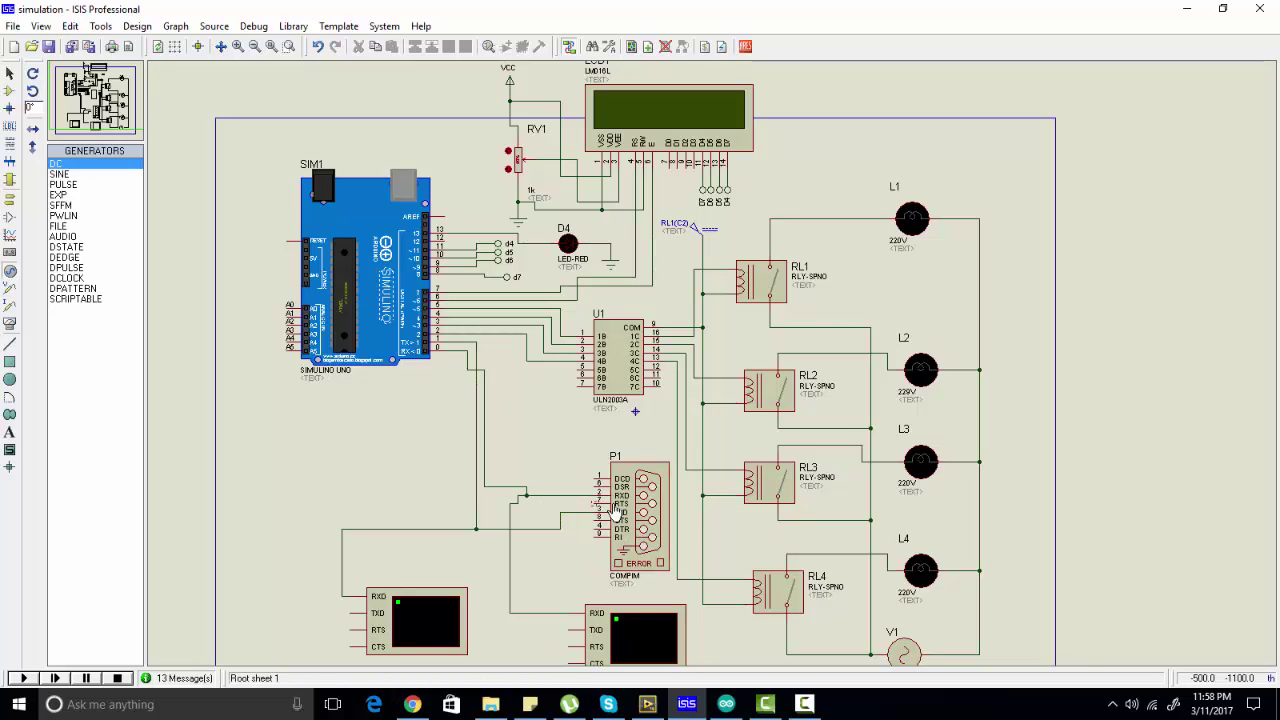
Step: Set the COMPIM P1 physical port to COM6, changing it from COM3, and confirm
double_click(622, 505)
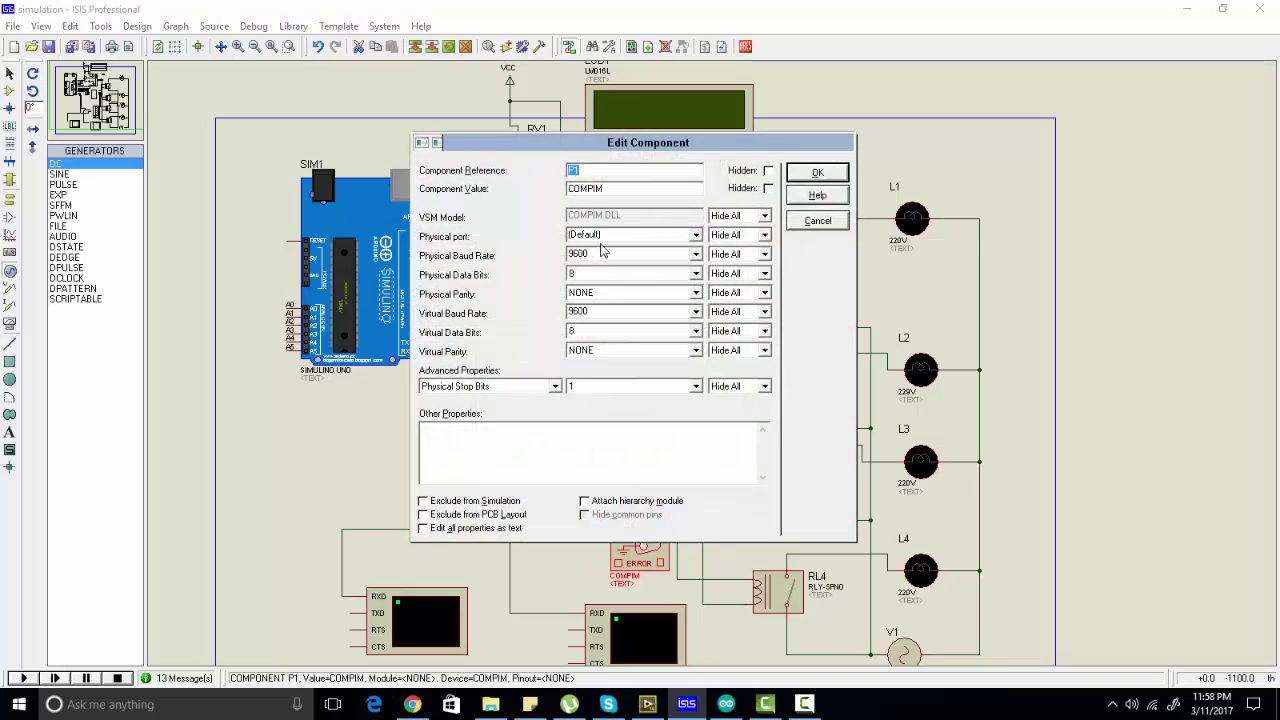
click(601, 236)
key(BackSpace)
key(BackSpace)
key(BackSpace)
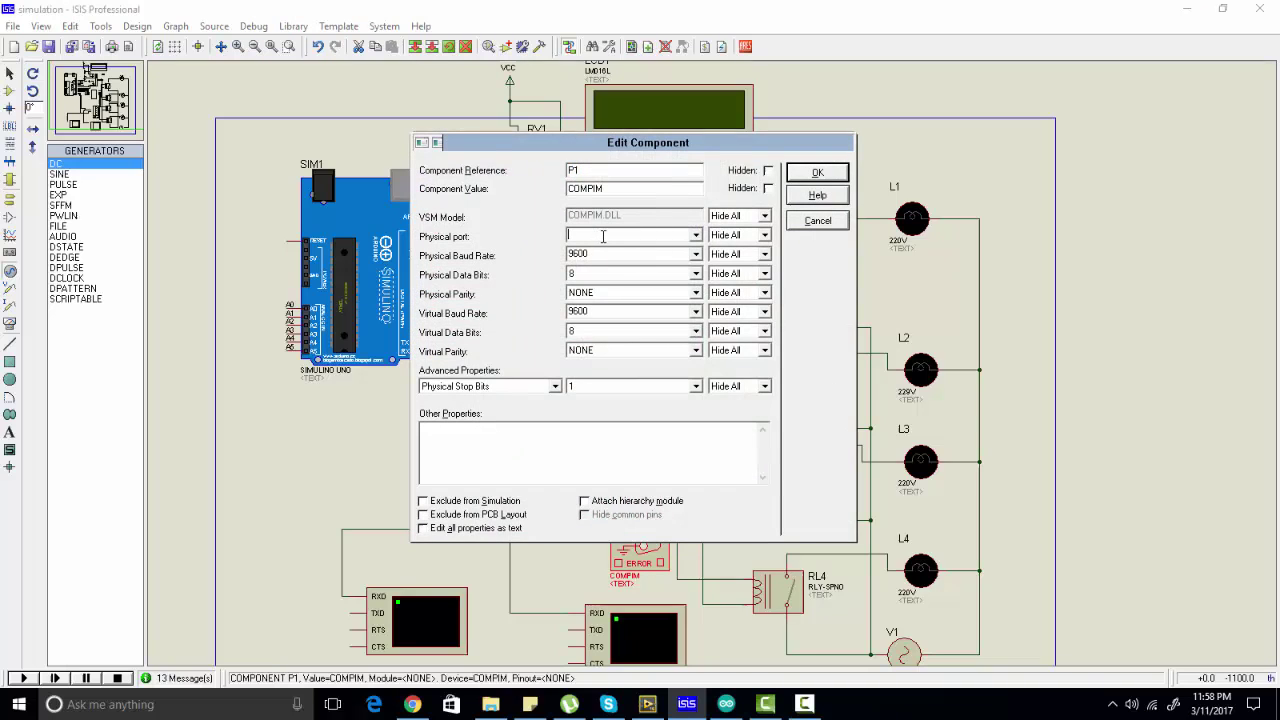
click(695, 235)
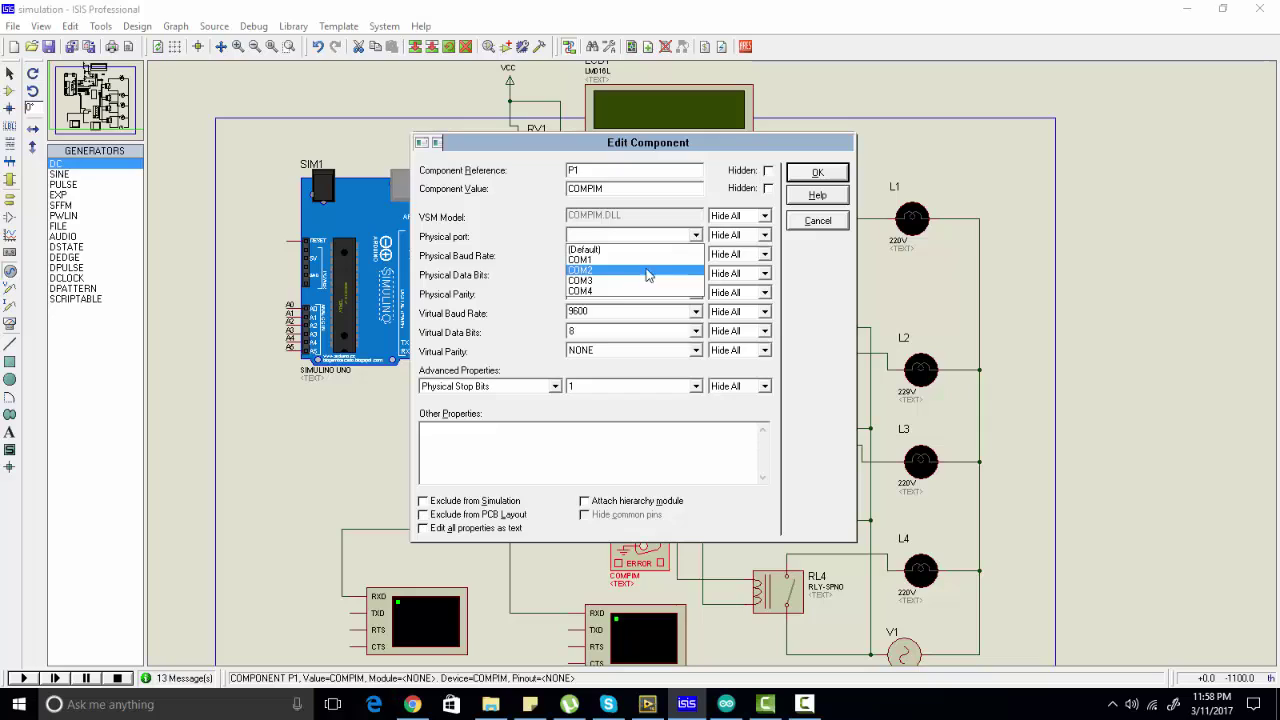
click(620, 290)
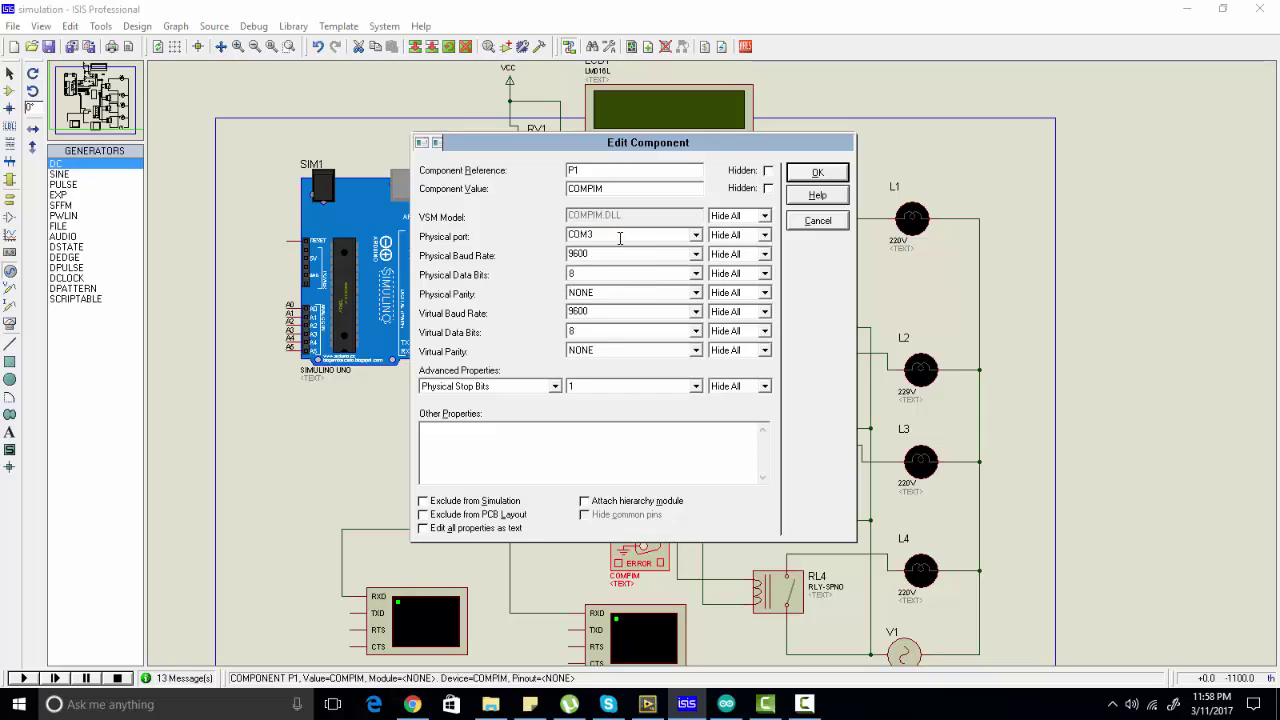
key(BackSpace)
text(6)
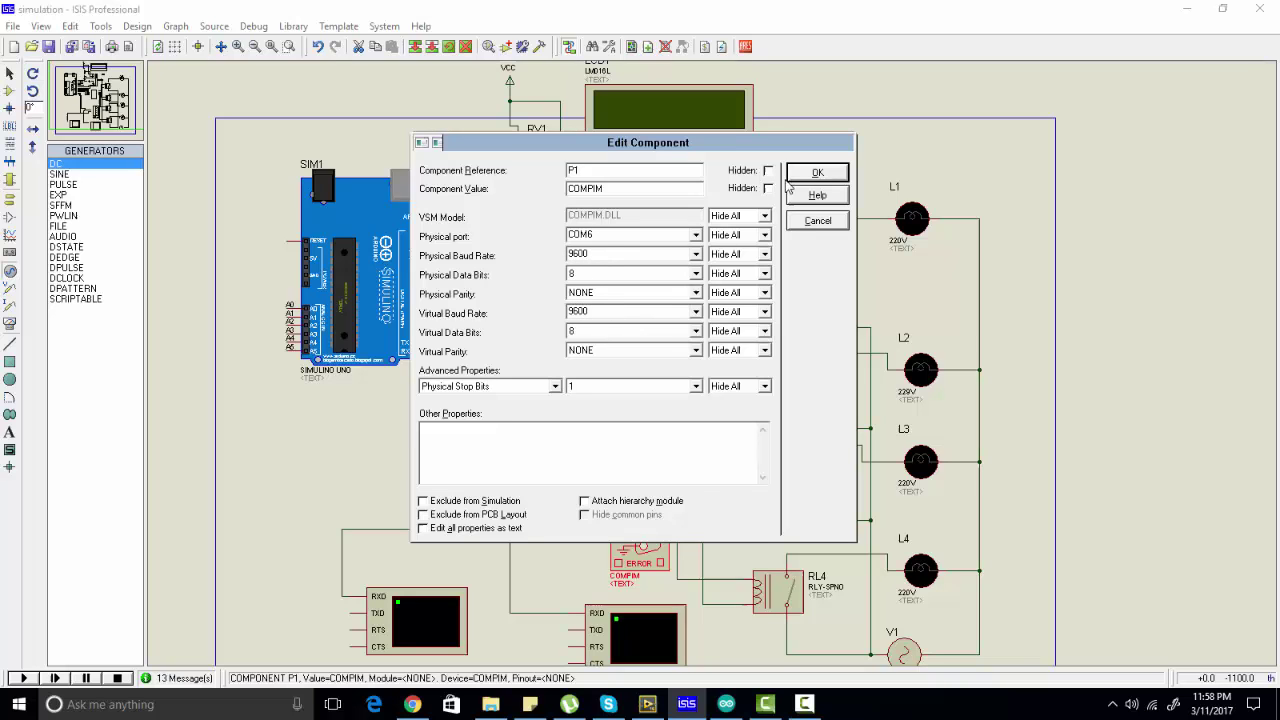
click(818, 174)
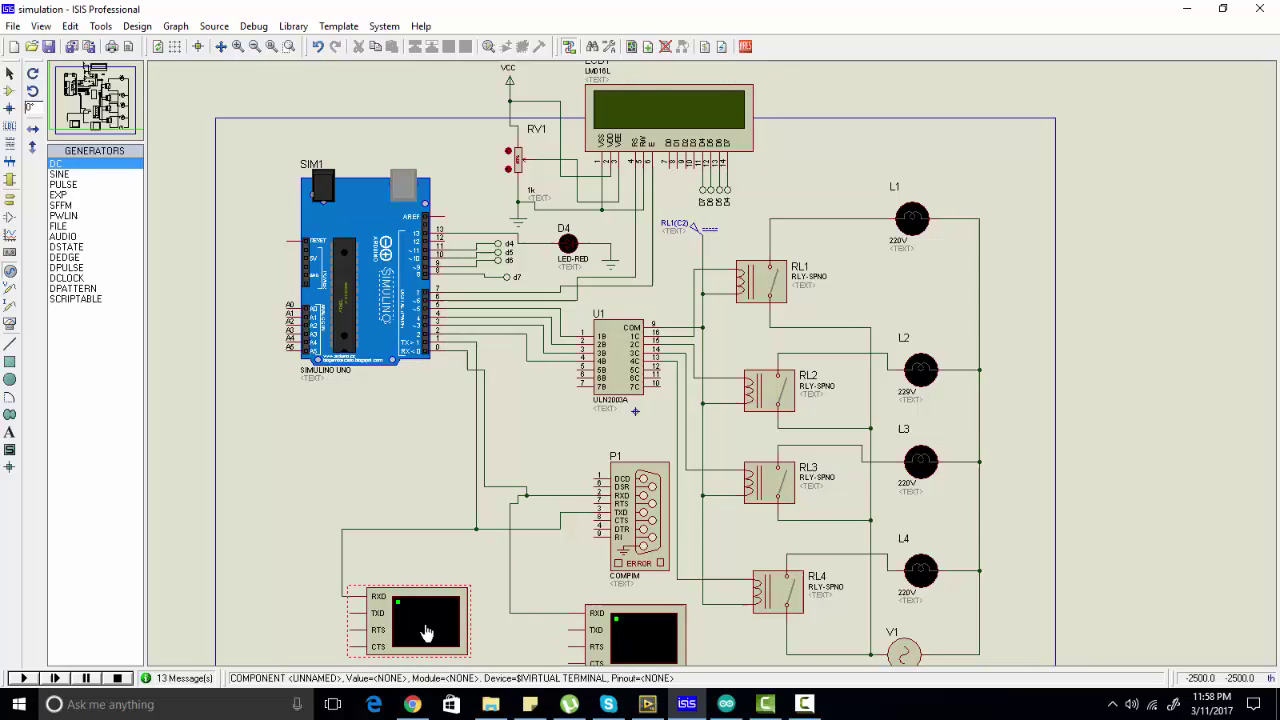
Step: Move the bottom-left virtual terminal up and left toward the COMPIM
click(424, 528)
click(600, 512)
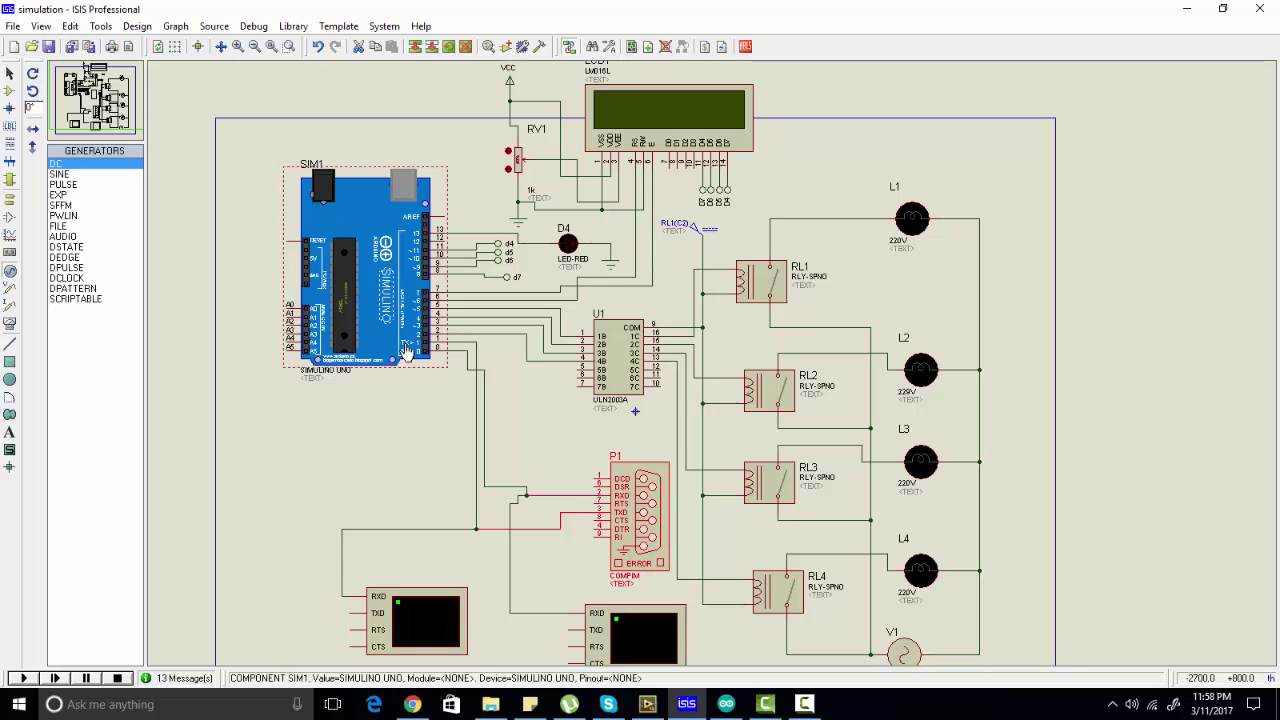
click(417, 434)
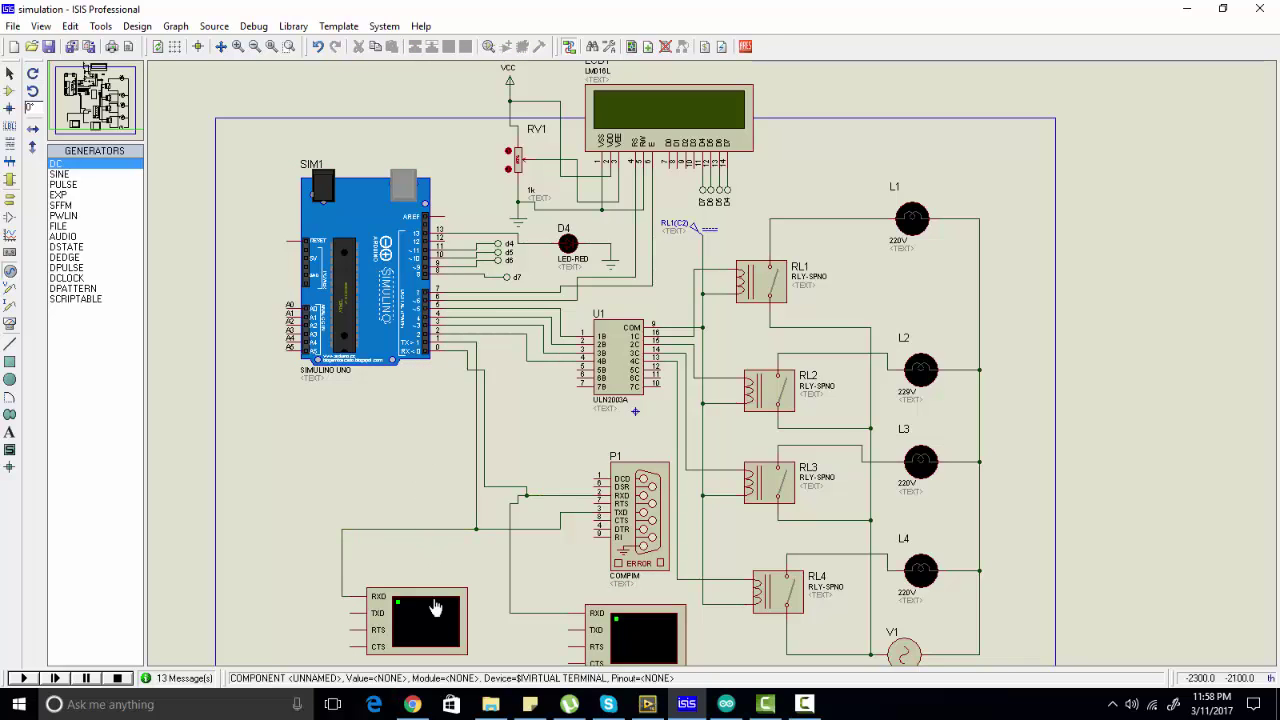
drag(437, 598, 429, 572)
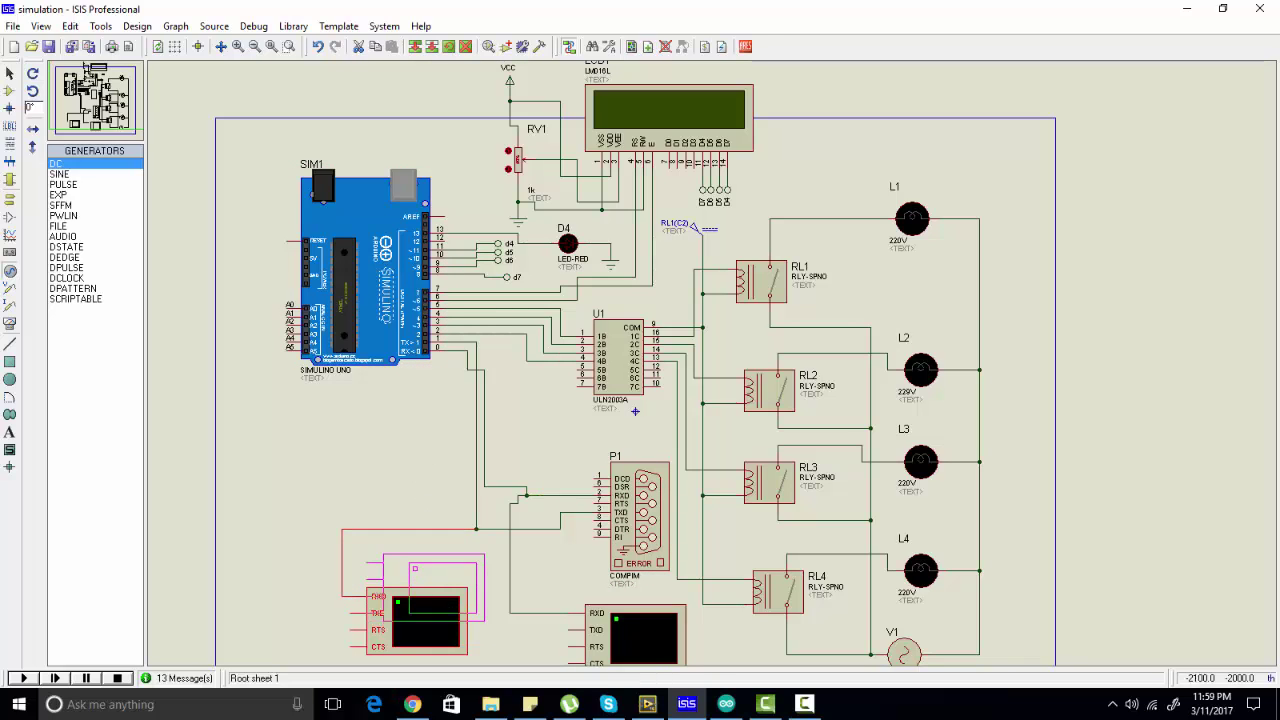
click(430, 523)
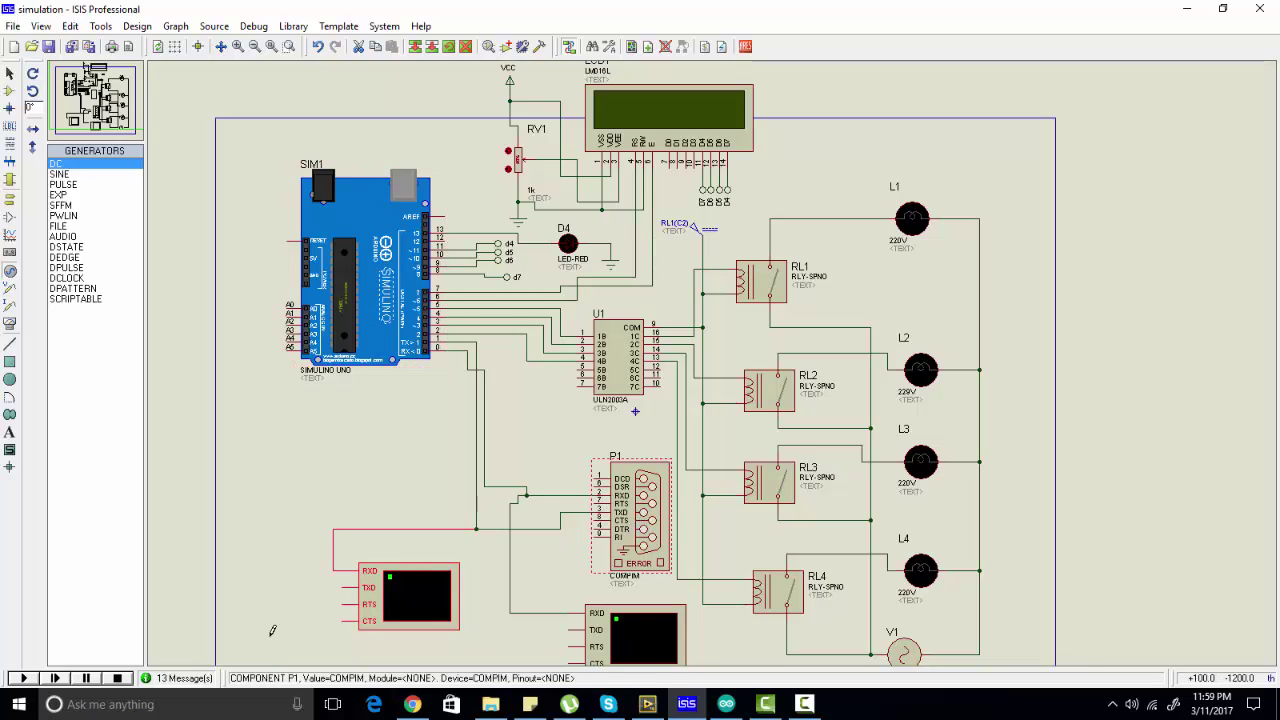
Step: Leave the terminal's baud settings unchanged and move the lower virtual terminal up-left
double_click(425, 620)
click(781, 197)
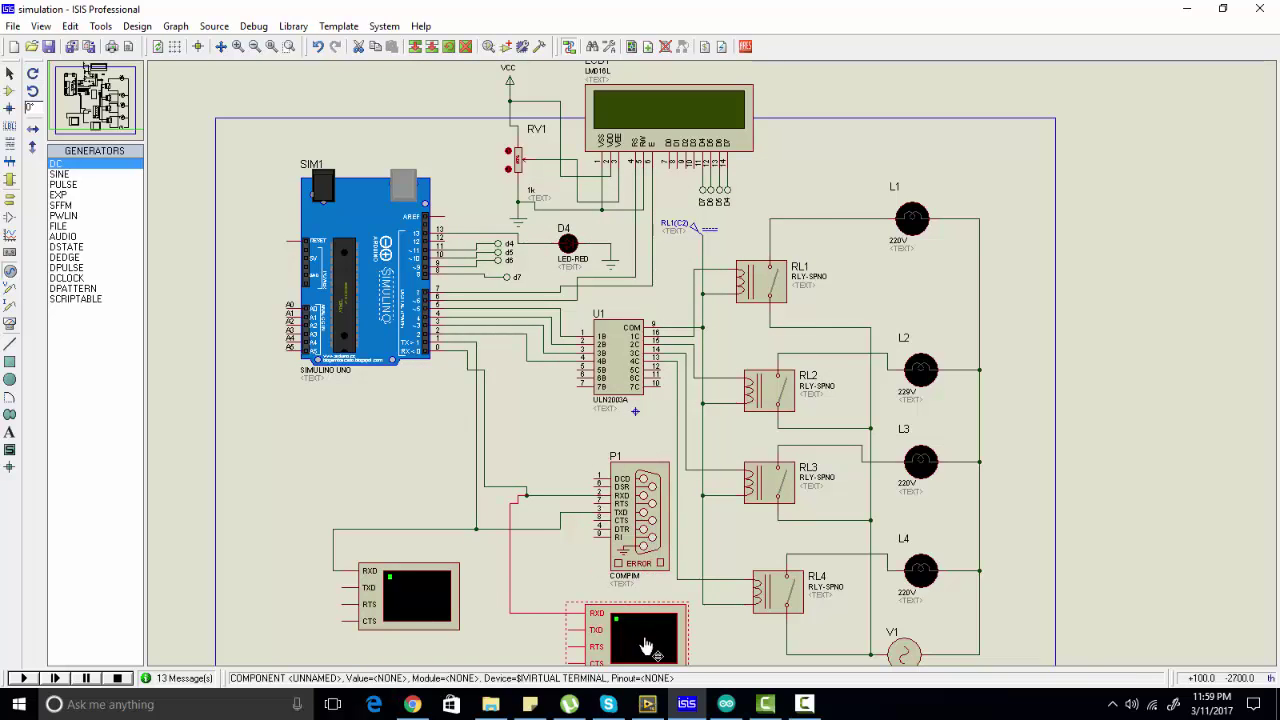
drag(624, 653, 590, 628)
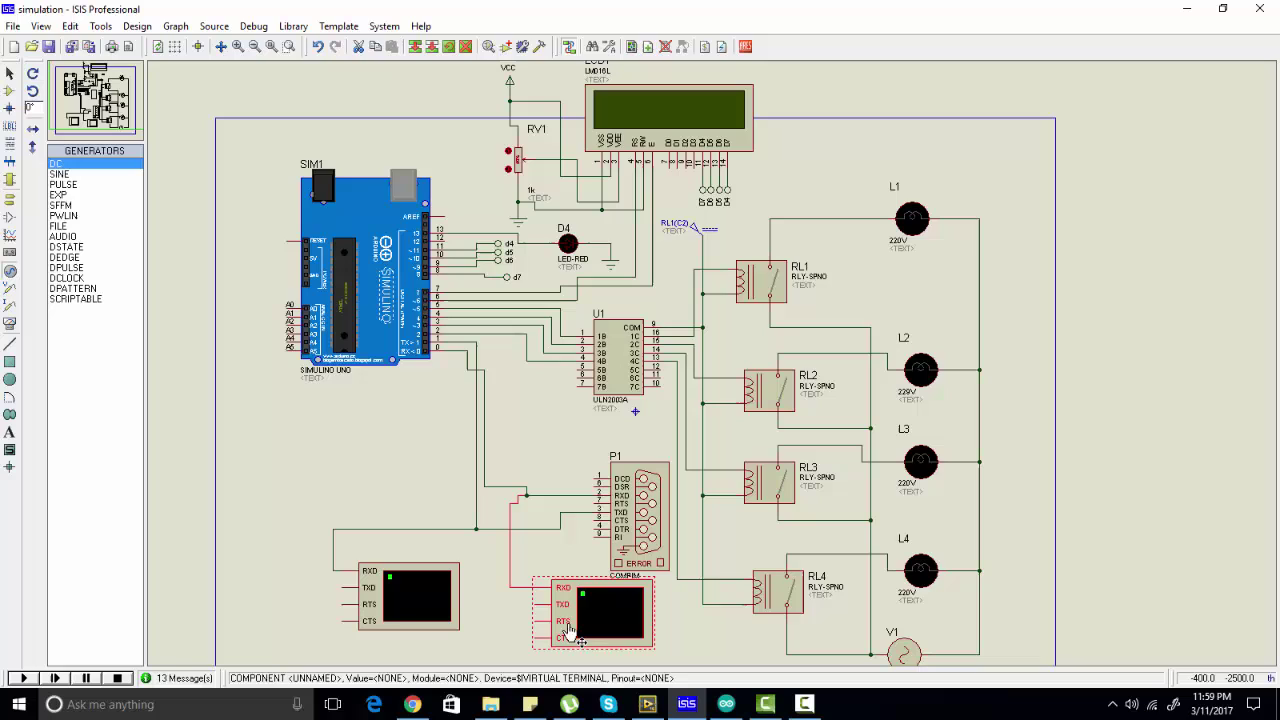
click(506, 620)
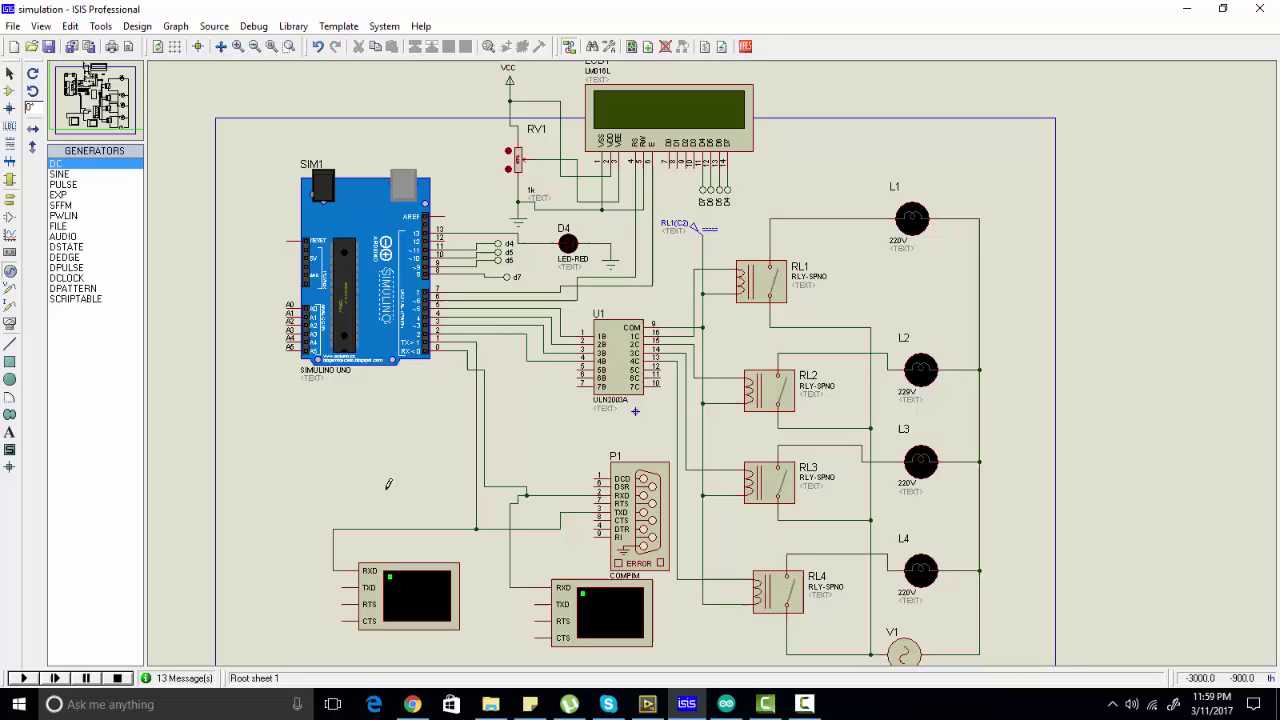
Step: Start the simulation and arrange the two terminal windows, widening the left and lowering the right
click(22, 678)
drag(392, 454, 340, 416)
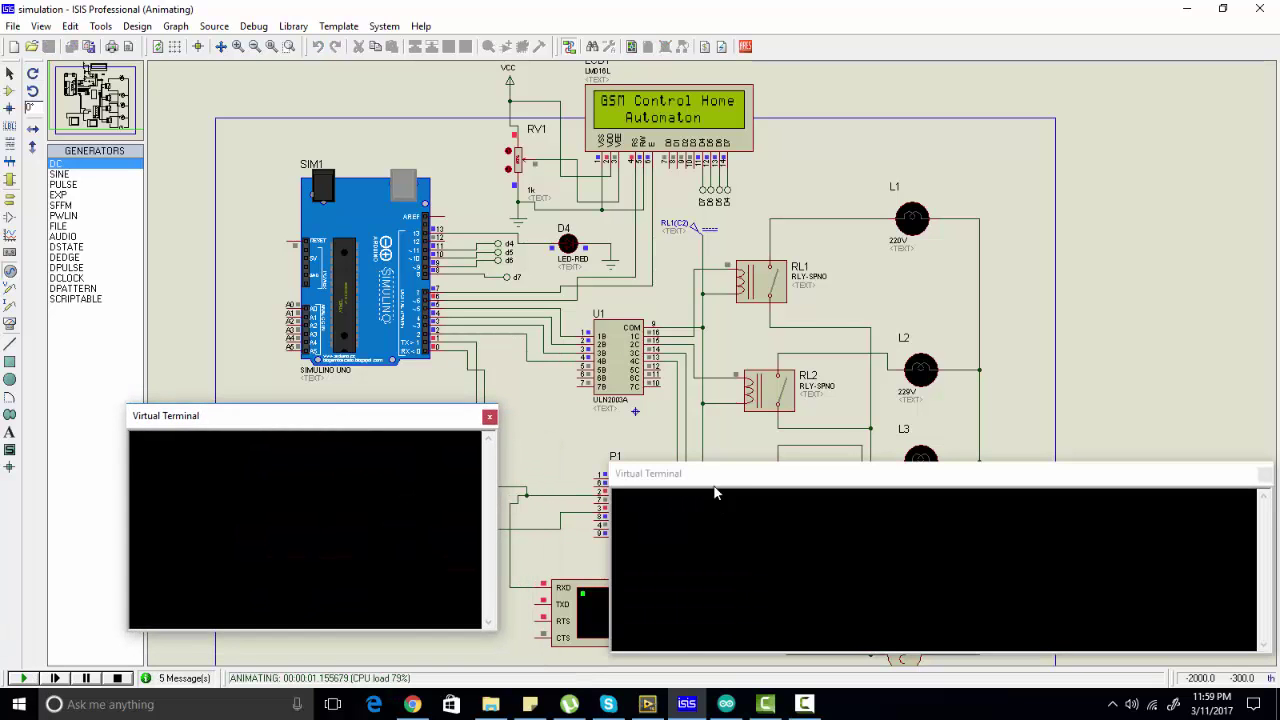
drag(712, 476, 723, 439)
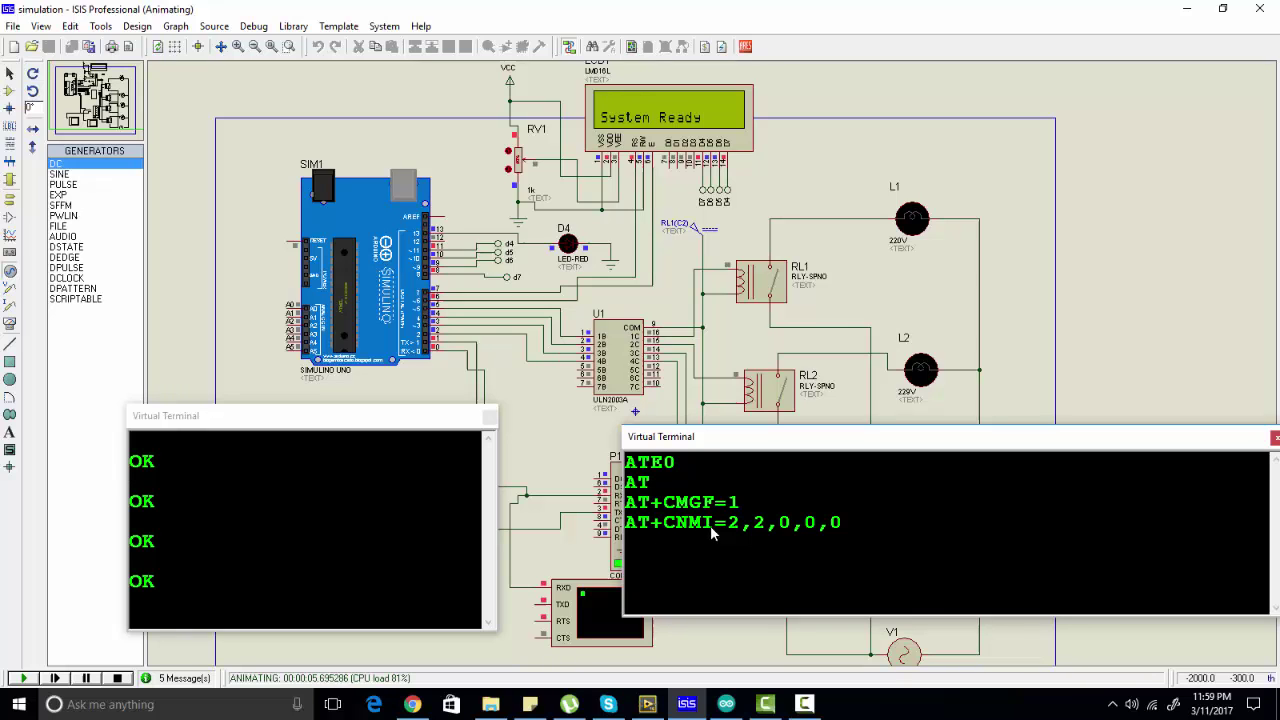
mouse_move(708, 444)
mouse_down()
mouse_move(728, 456)
mouse_move(790, 448)
mouse_up()
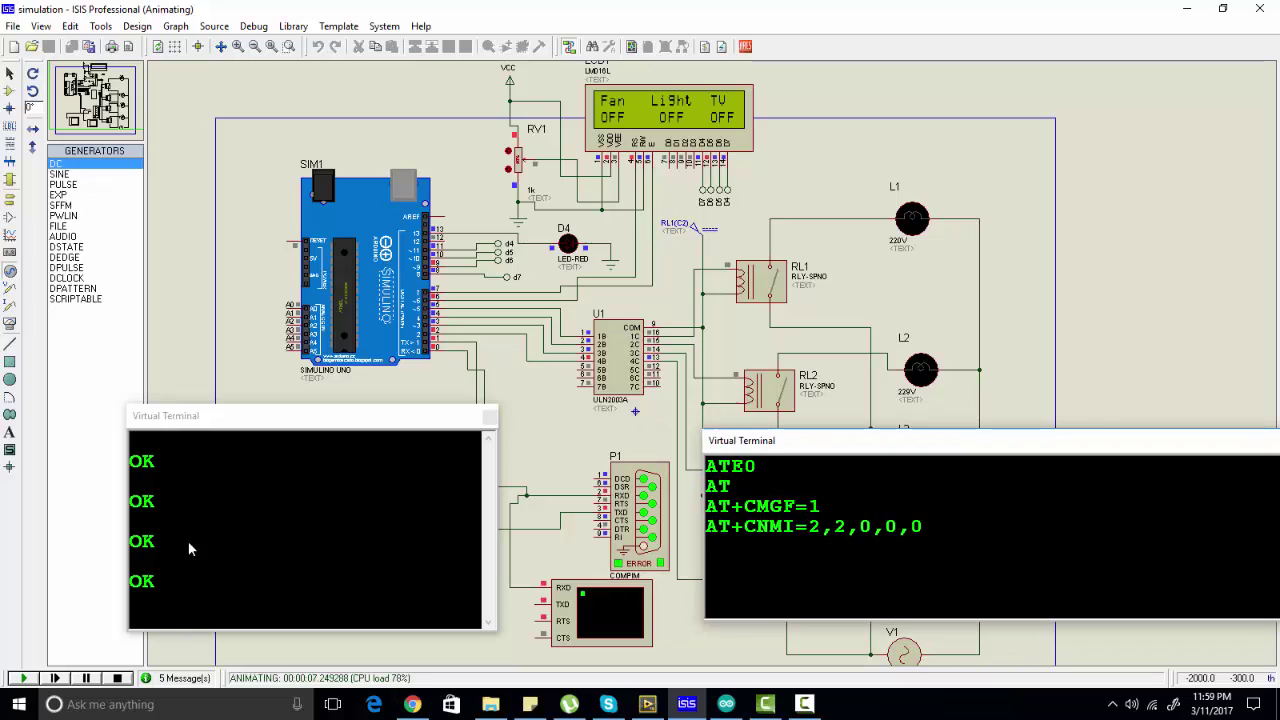
drag(186, 415, 171, 380)
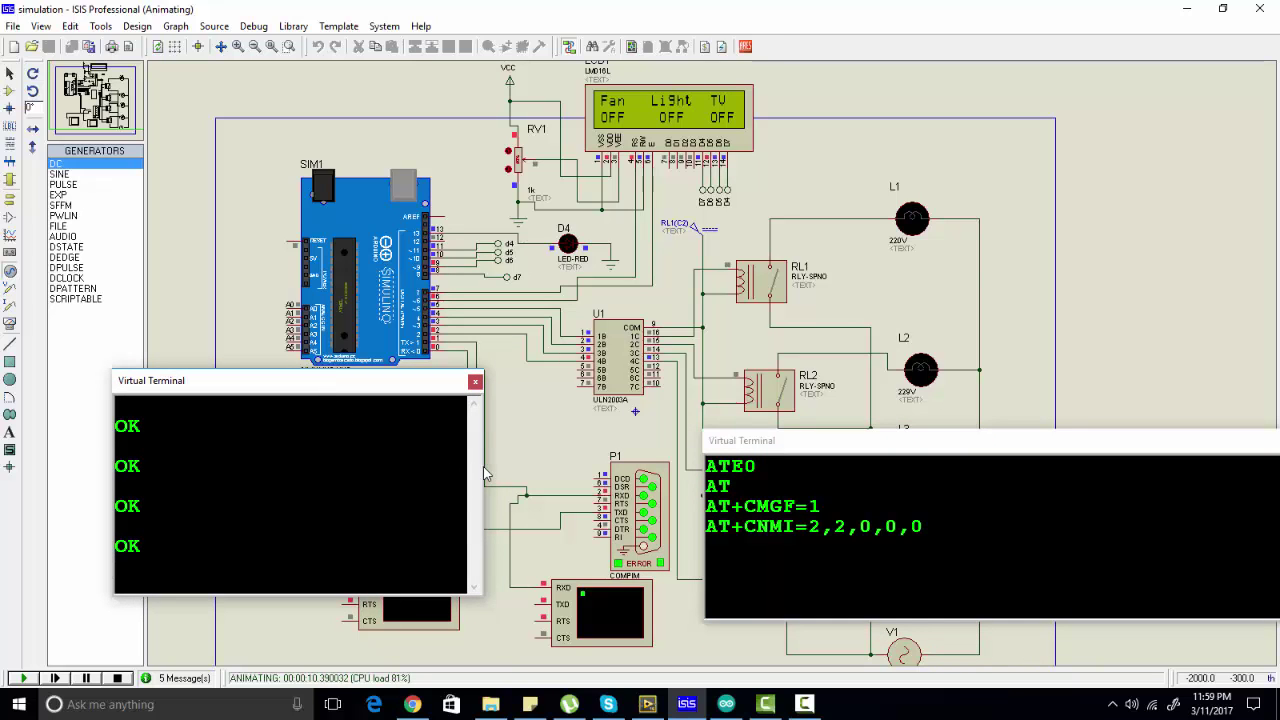
drag(483, 467, 527, 467)
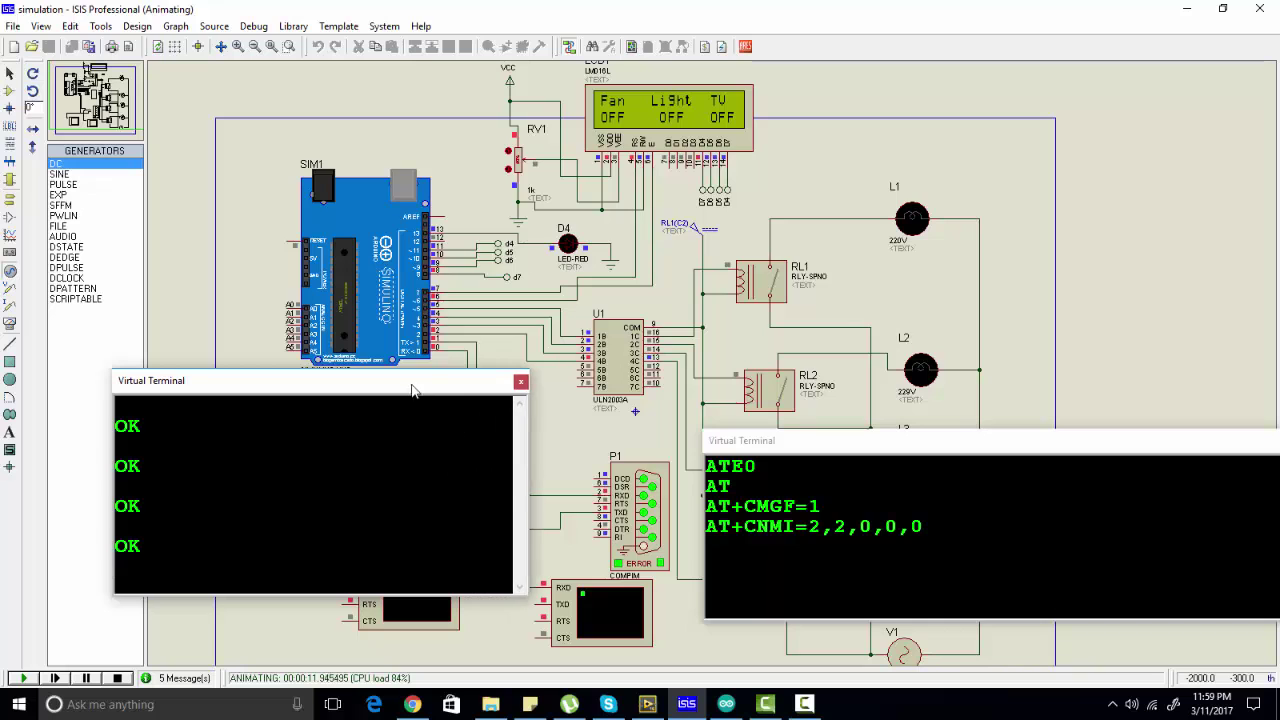
drag(413, 390, 421, 431)
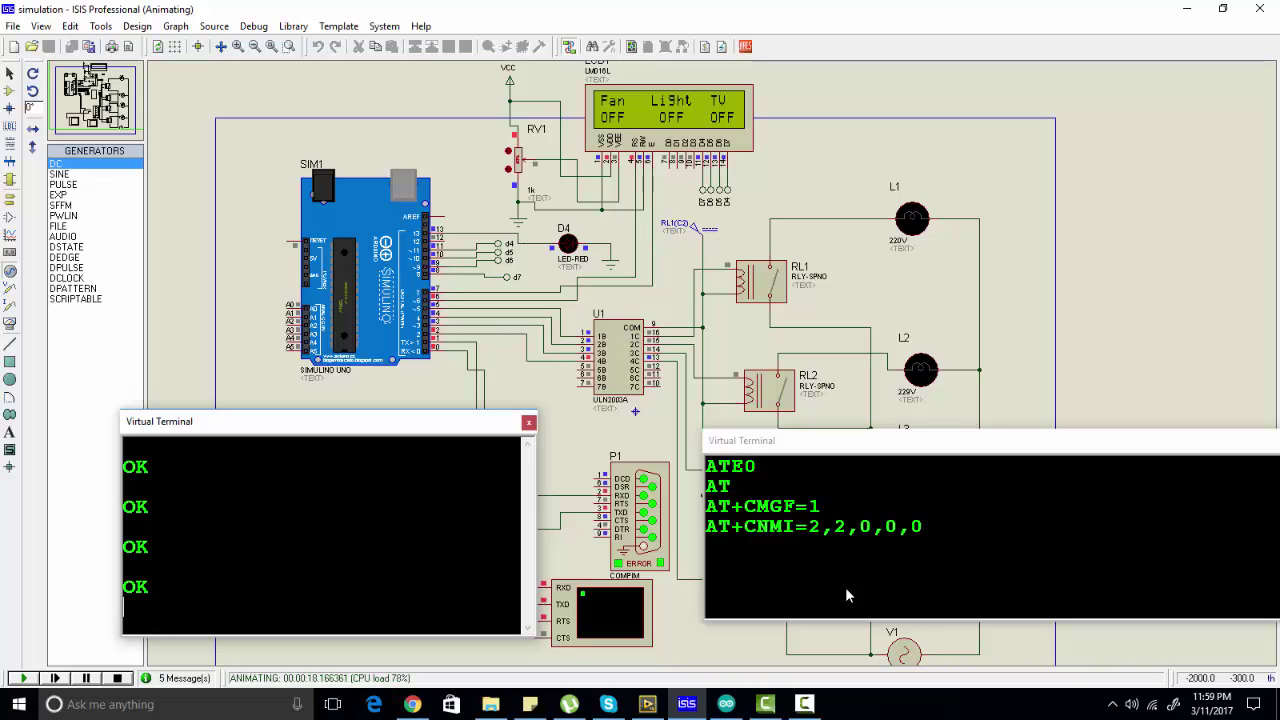
mouse_move(886, 440)
mouse_down()
mouse_move(888, 598)
mouse_move(894, 574)
mouse_up()
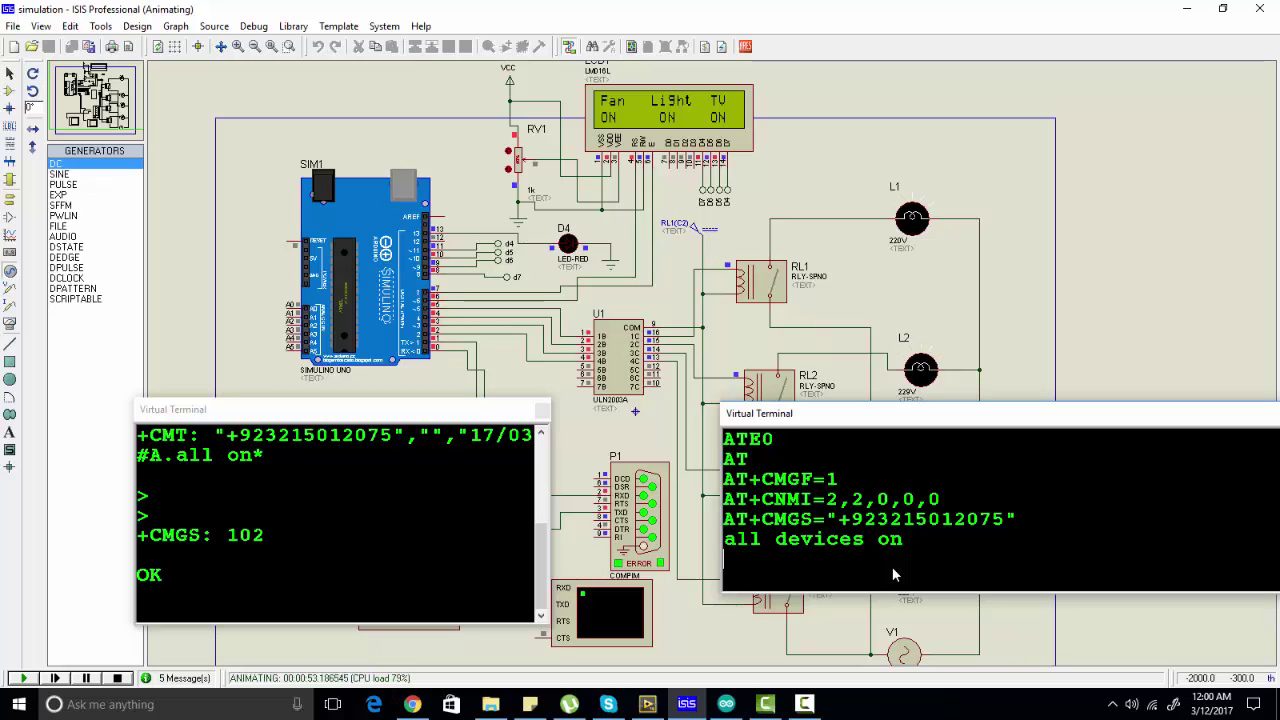
Step: Reposition both terminal windows, lowering the right one to reveal RL3 and L3
drag(300, 409, 303, 422)
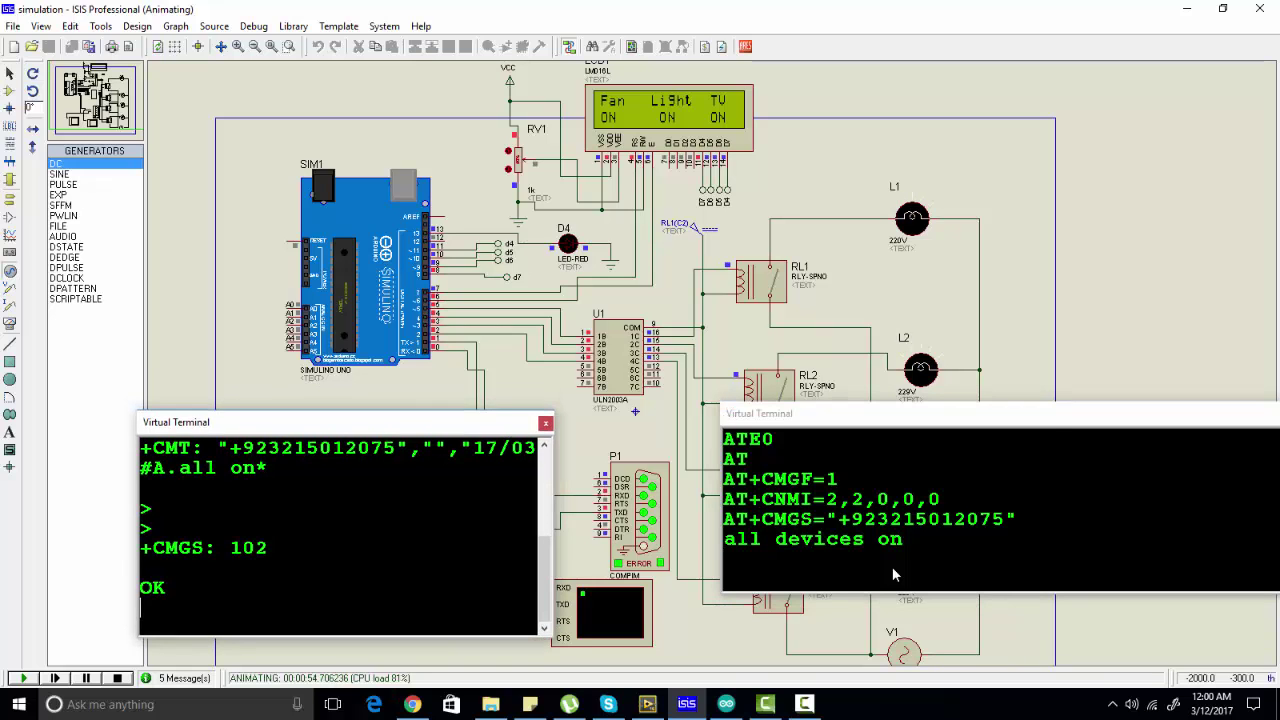
drag(856, 424, 845, 450)
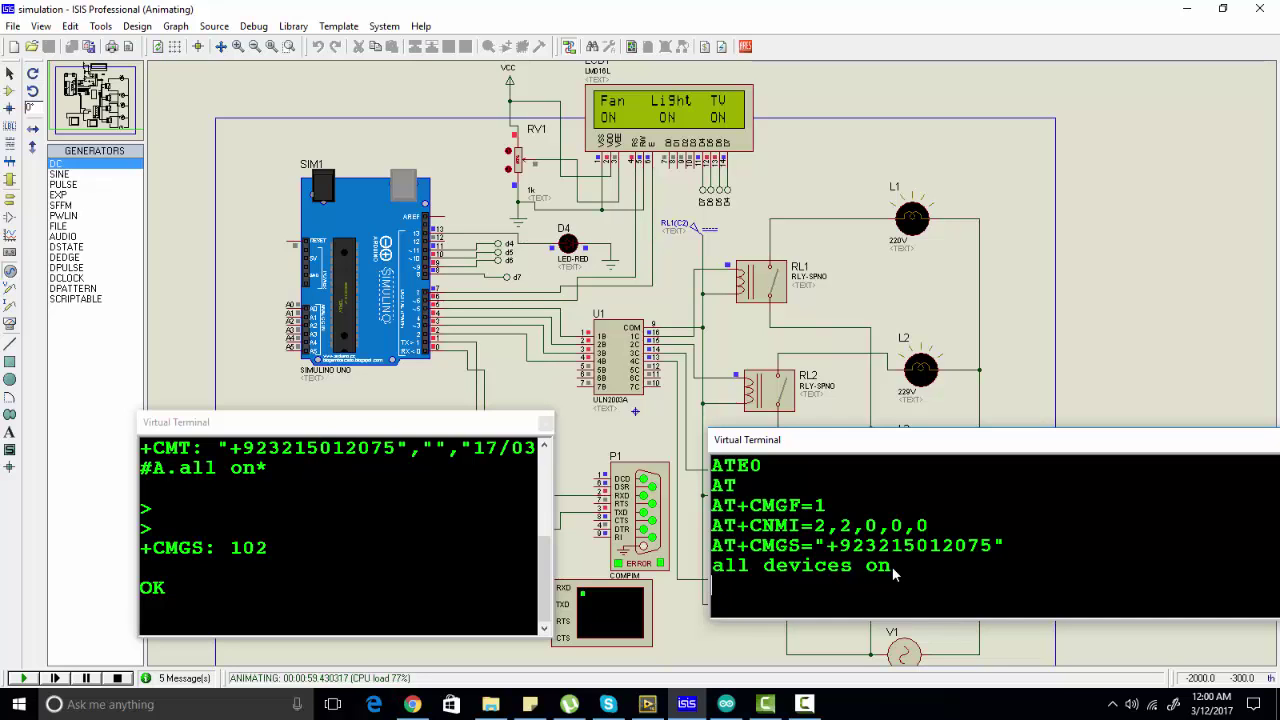
drag(300, 422, 343, 421)
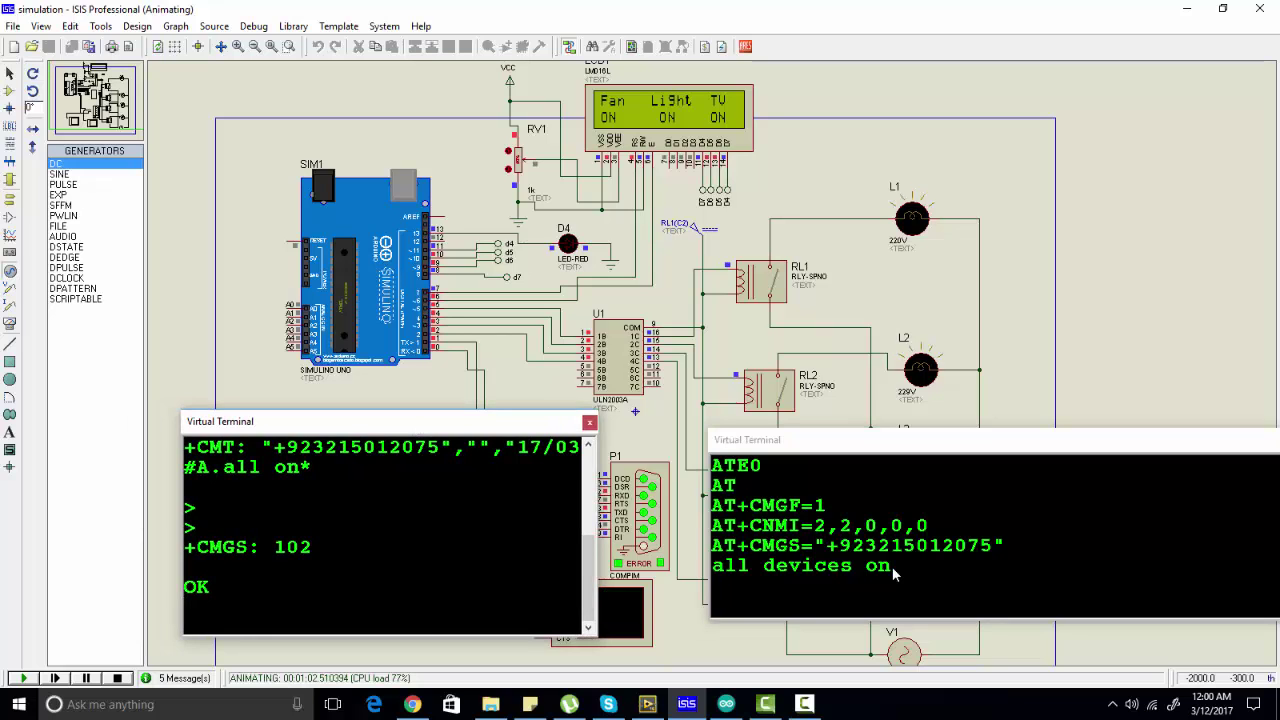
drag(800, 440, 803, 509)
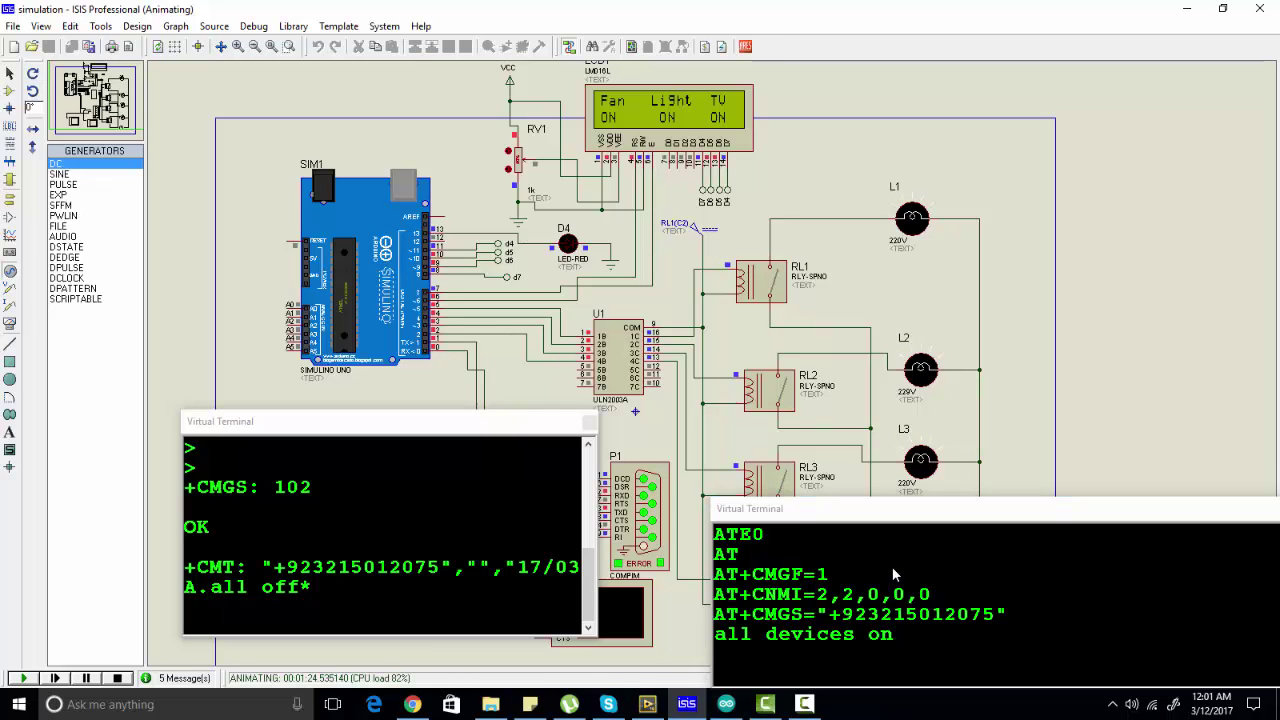
Step: Raise the right terminal window and bring it to the front while the all-off reply is sent
drag(828, 510, 800, 402)
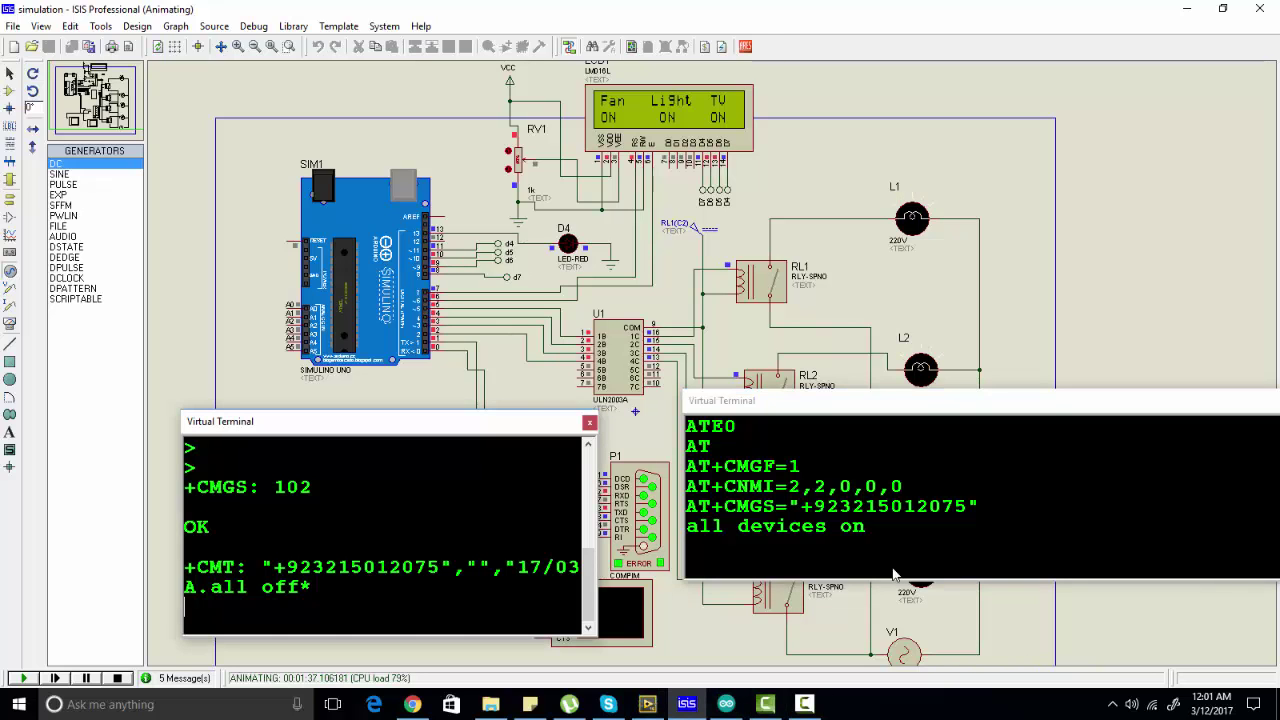
click(895, 575)
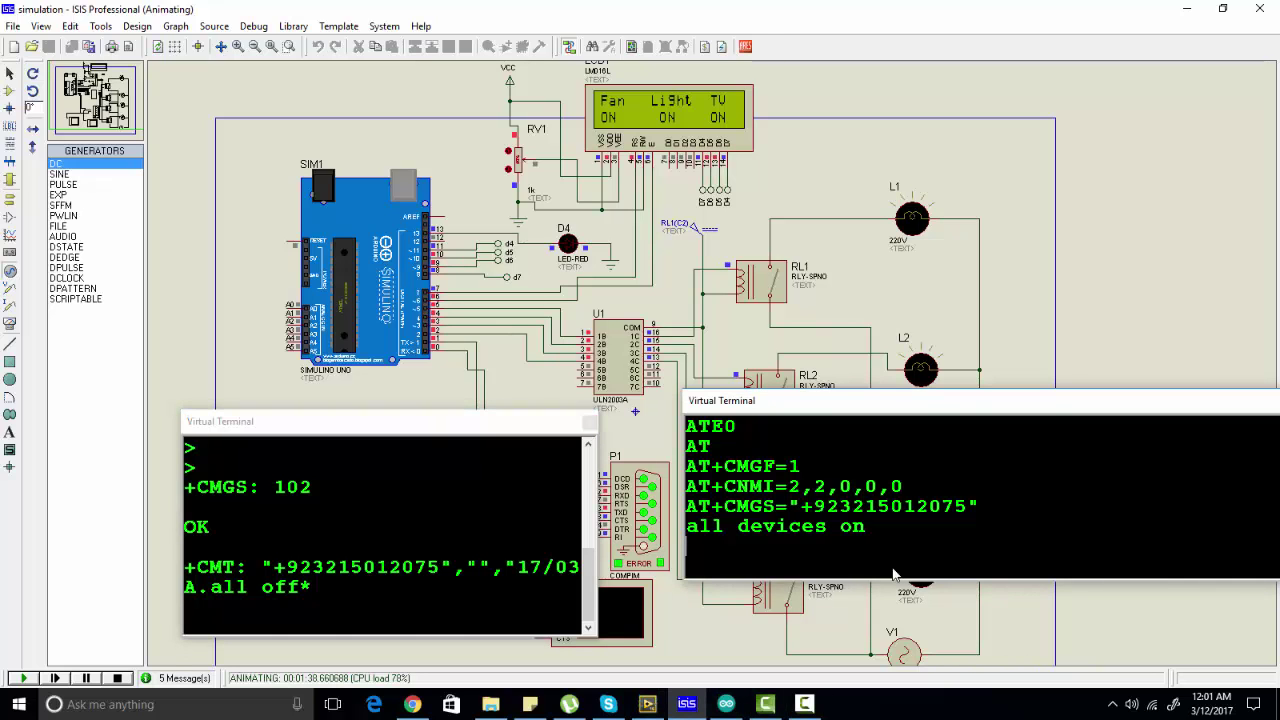